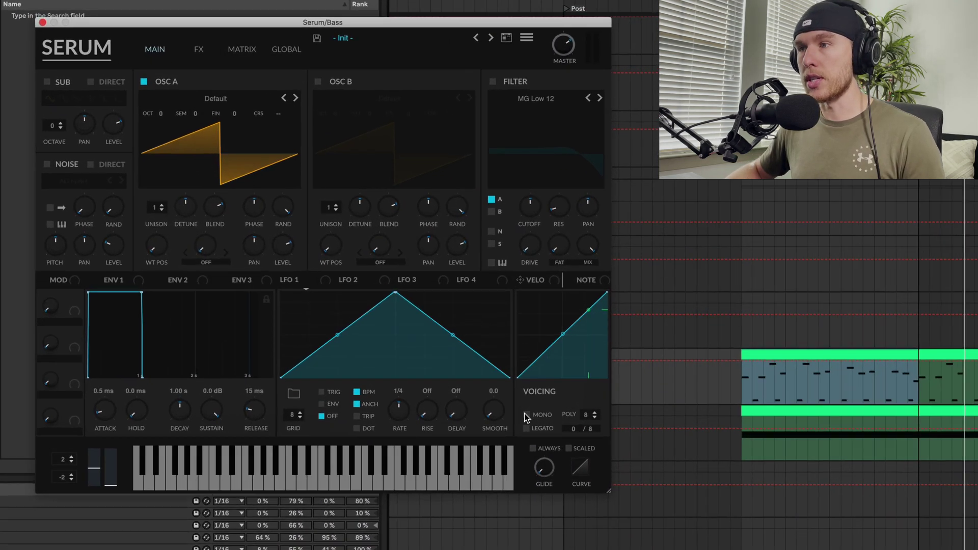
# Switch the voicing to mono and set Envelope 1's attack to 75 ms and its release to 293 ms
pyautogui.click(395, 273)
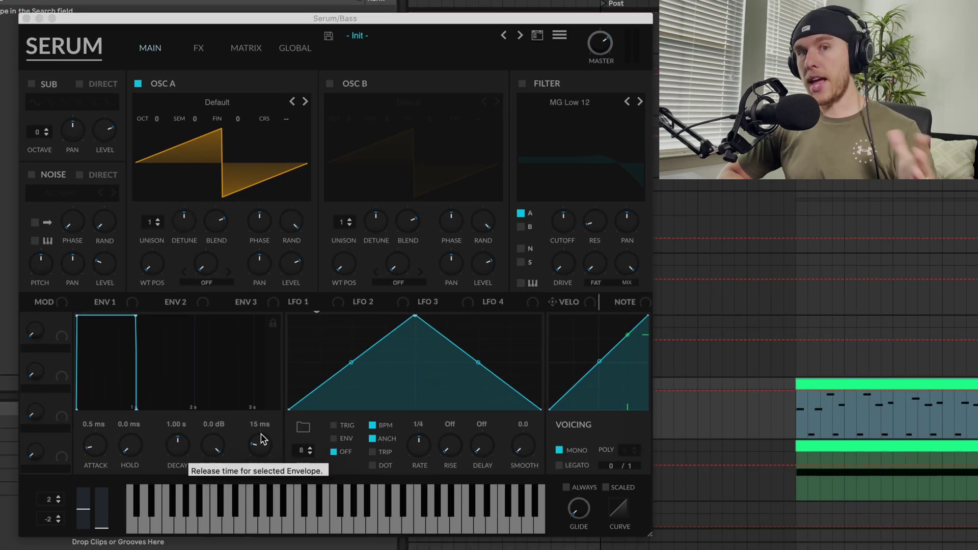
pyautogui.moveTo(258, 437); pyautogui.dragTo(272, 441)
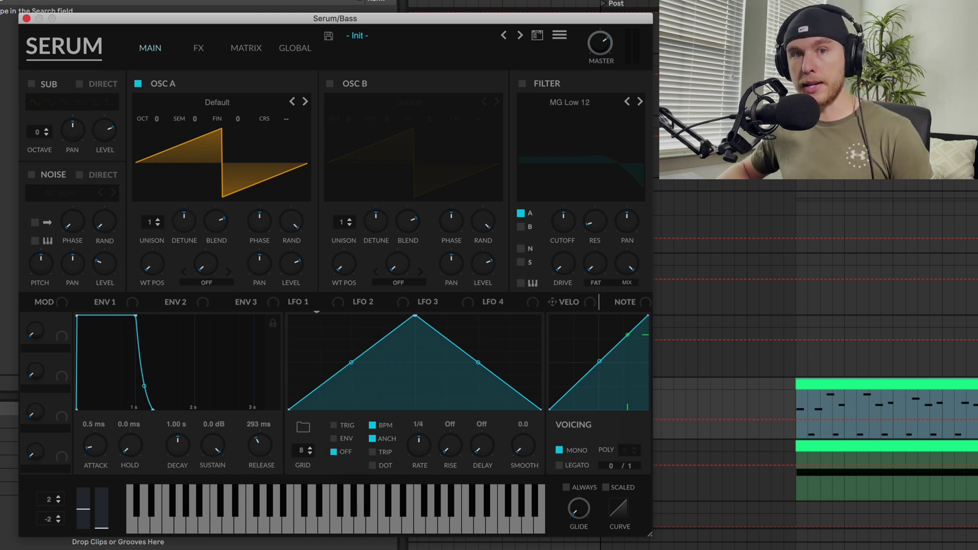
pyautogui.moveTo(102, 443); pyautogui.dragTo(107, 418)
# Play the bass line and turn up the glide time so the notes slide into each other
pyautogui.press('space')
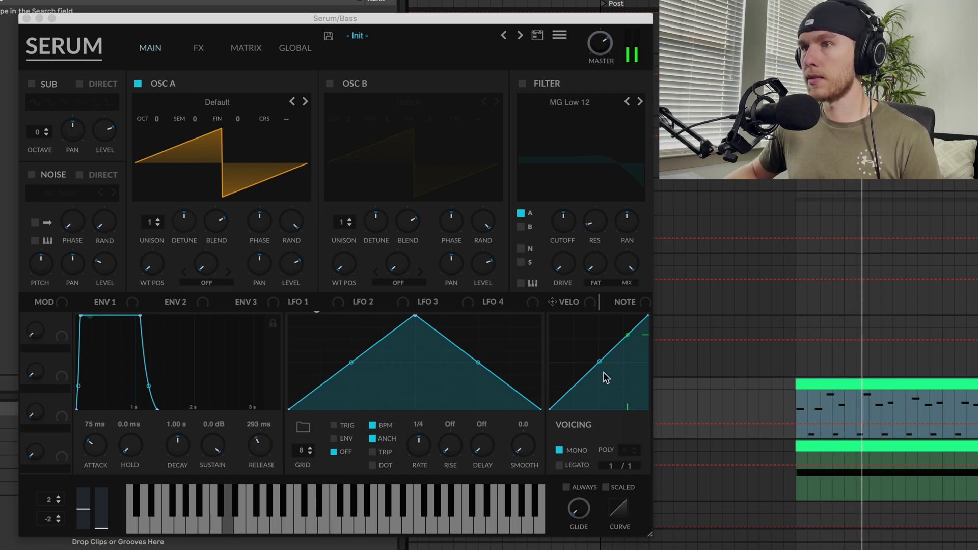
pyautogui.click(585, 509)
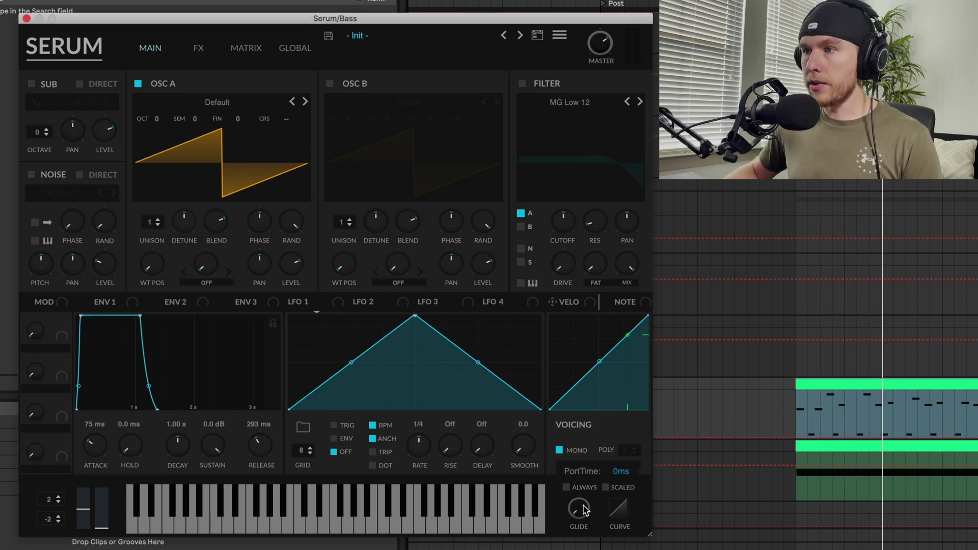
pyautogui.moveTo(585, 480); pyautogui.dragTo(583, 467)
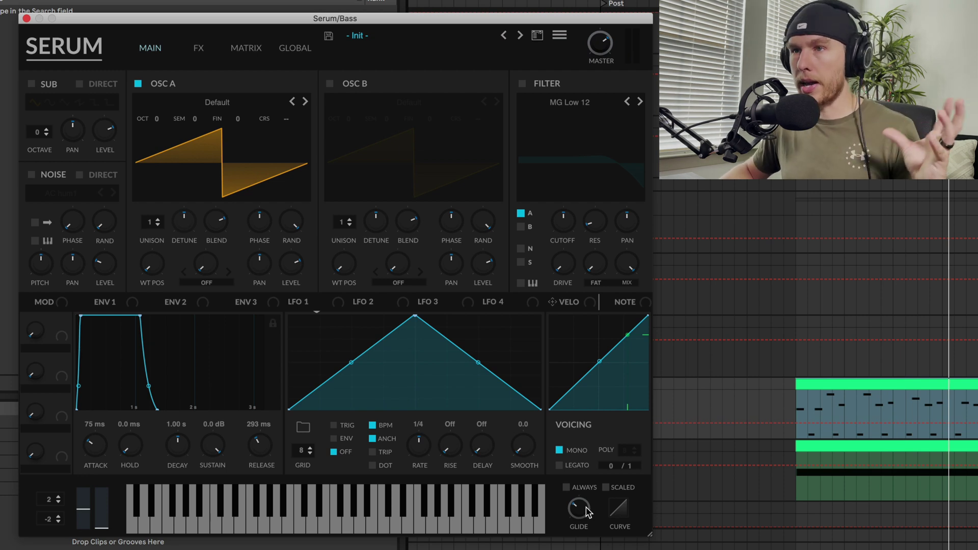
# Set oscillator A's warp mode to Bend - with the warp amount at about -92%, and play the result
pyautogui.click(207, 283)
pyautogui.click(232, 362)
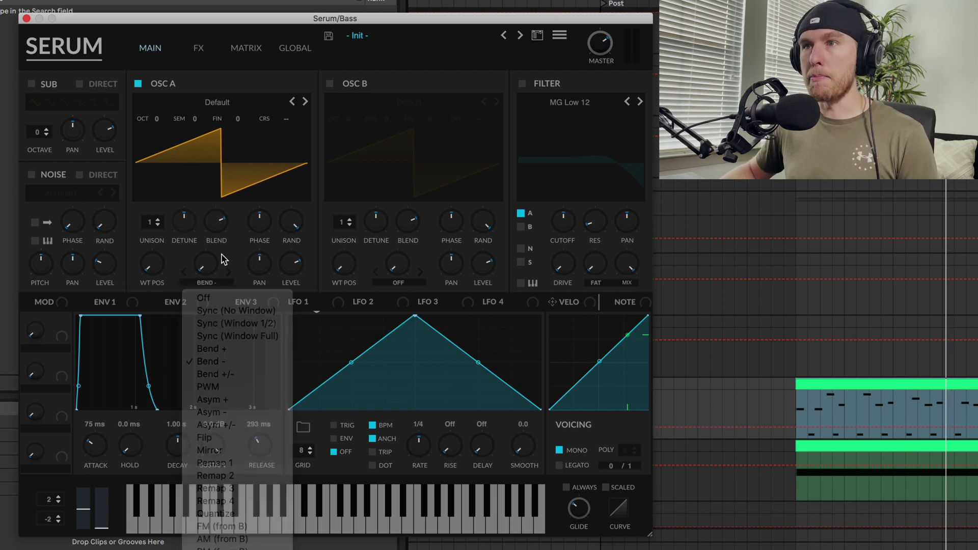
pyautogui.moveTo(208, 252); pyautogui.dragTo(210, 264)
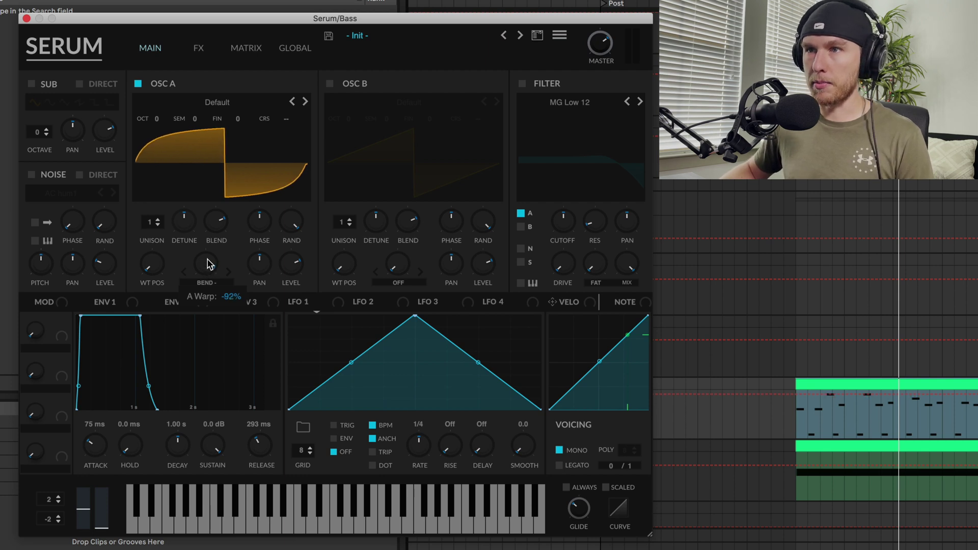
pyautogui.press('space')
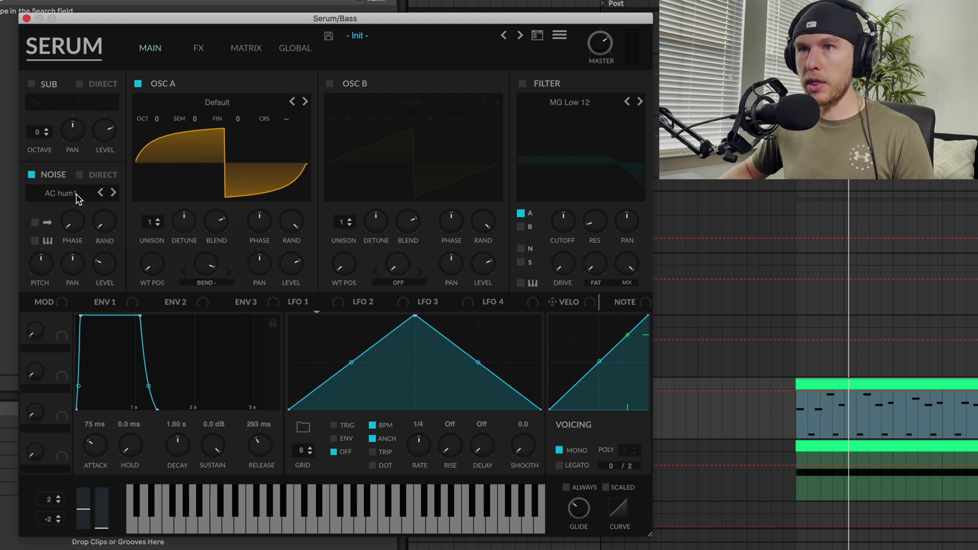
# Load the AlphaNz sample from the Analog category into the noise oscillator
pyautogui.click(76, 193)
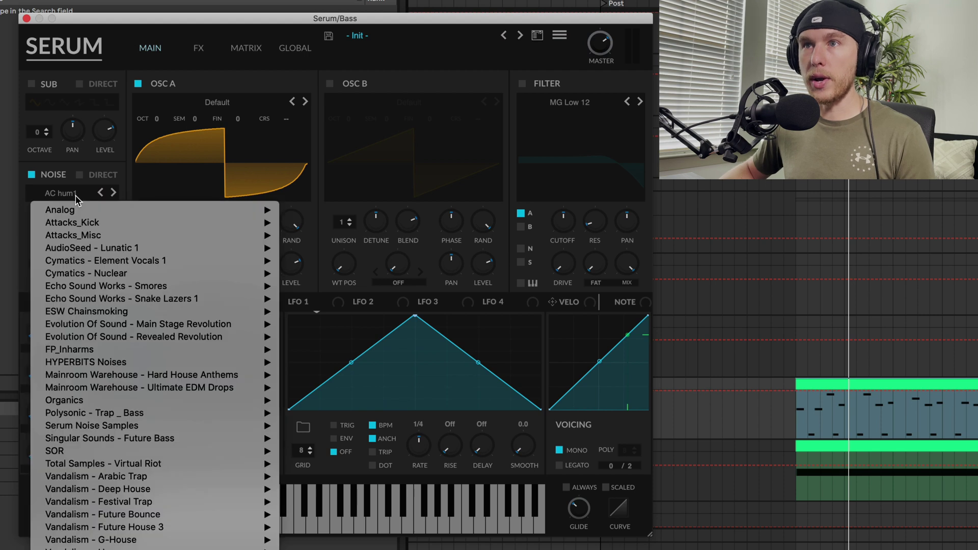
pyautogui.moveTo(76, 212)
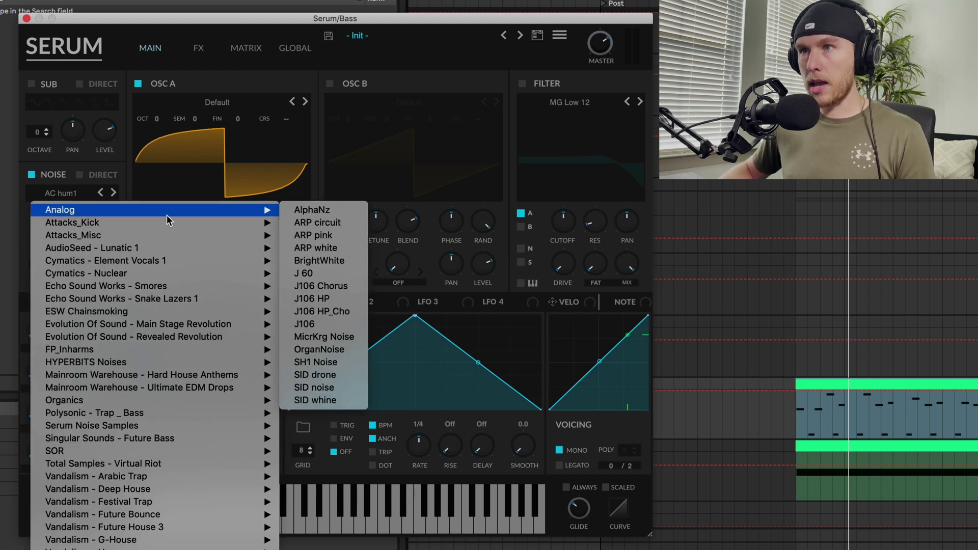
pyautogui.click(339, 212)
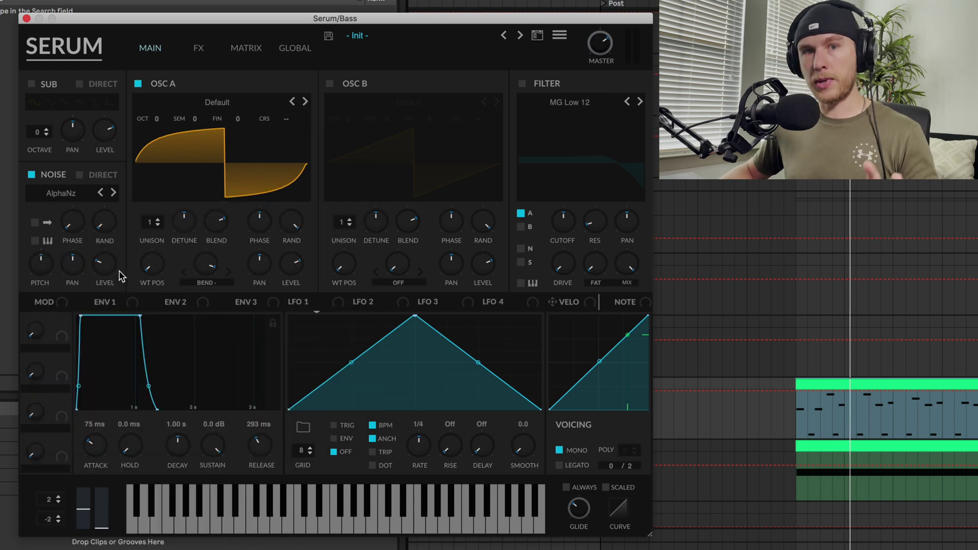
# Enable the MG Low 12 filter and raise its cutoff so only the highest frequencies are rolled off
pyautogui.click(522, 84)
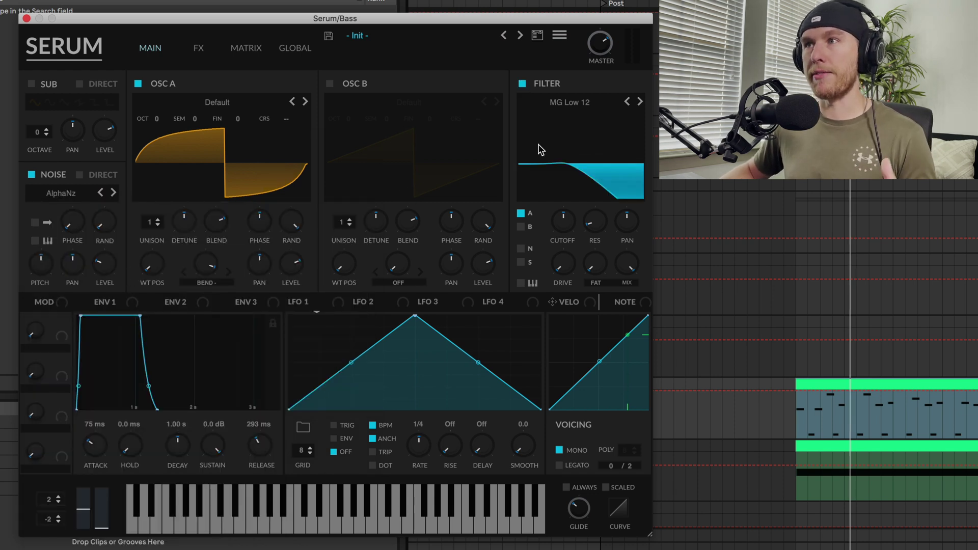
pyautogui.moveTo(563, 224); pyautogui.dragTo(572, 194)
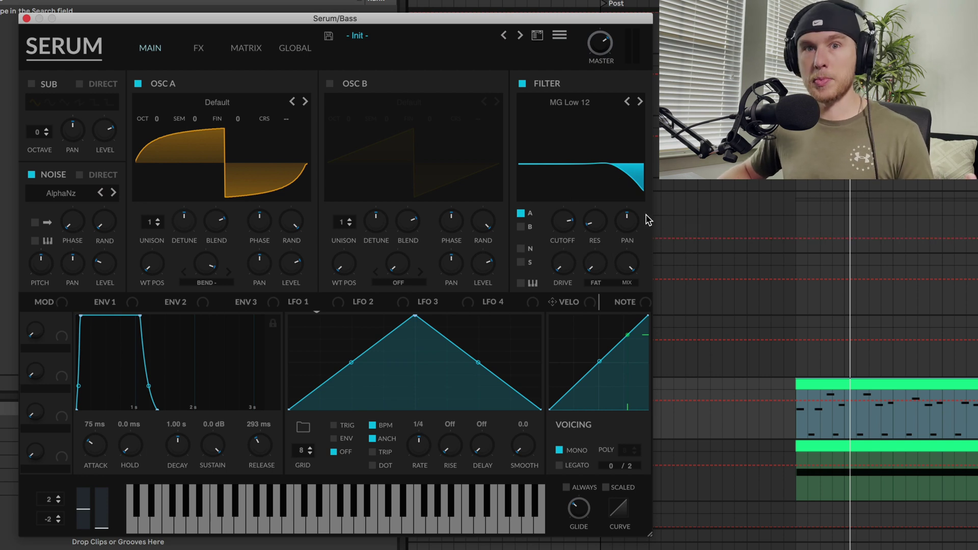
pyautogui.moveTo(565, 222); pyautogui.dragTo(566, 212)
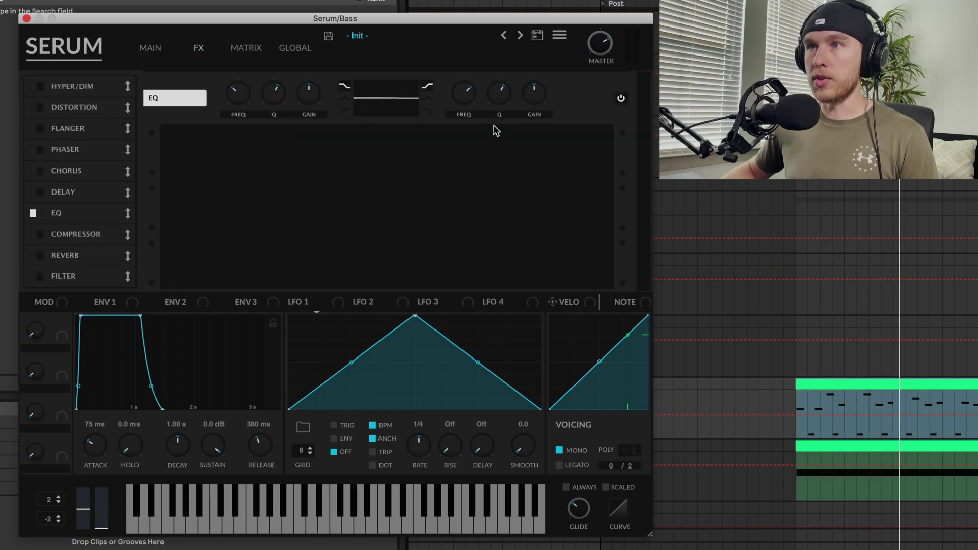
# Boost the high-shelf gain of the EQ effect, then add a Hall reverb and raise its mix
pyautogui.moveTo(532, 105); pyautogui.dragTo(539, 125)
pyautogui.press('space')
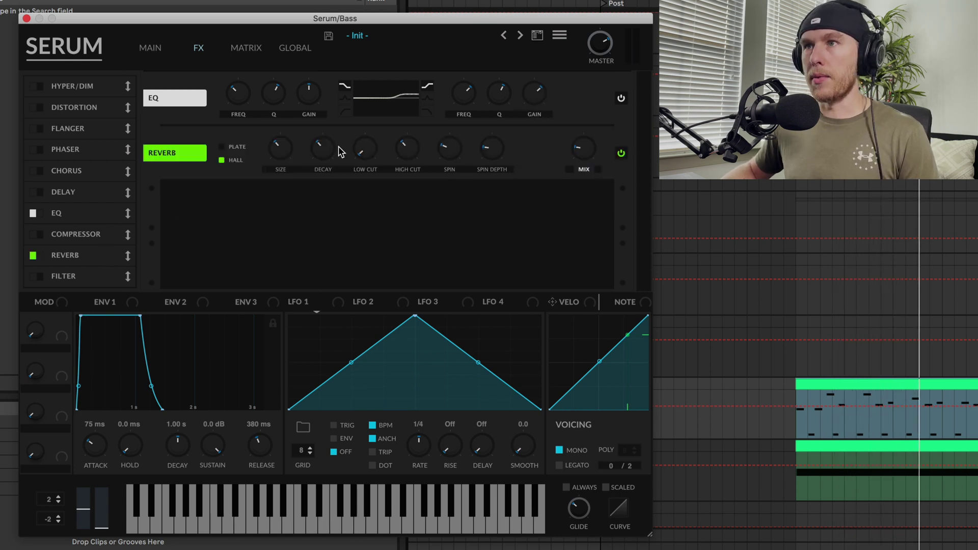
pyautogui.moveTo(579, 163); pyautogui.dragTo(583, 151)
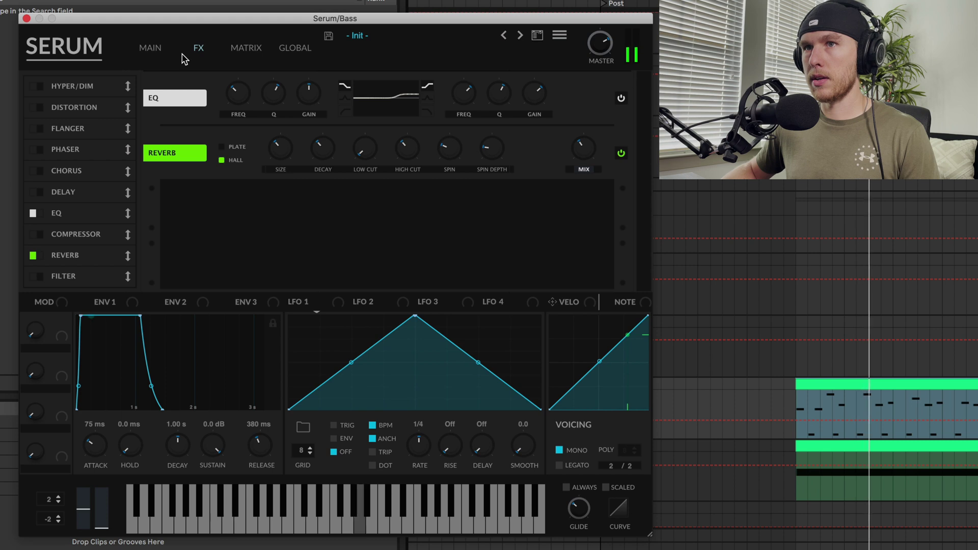
# Assign LFO 1 to oscillator A's fine tuning with the LFO's BPM sync off, and audition the pitch modulation
pyautogui.click(153, 48)
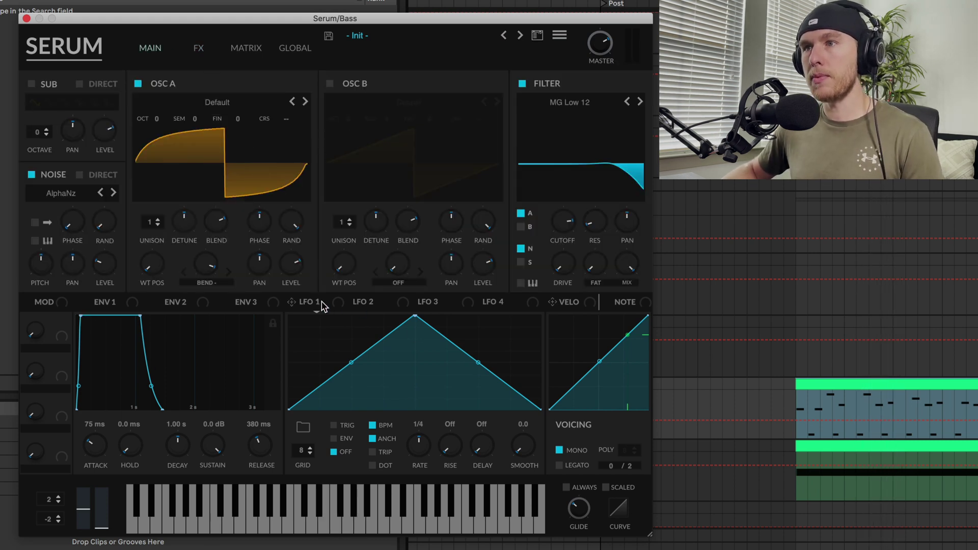
pyautogui.moveTo(292, 302); pyautogui.dragTo(256, 118)
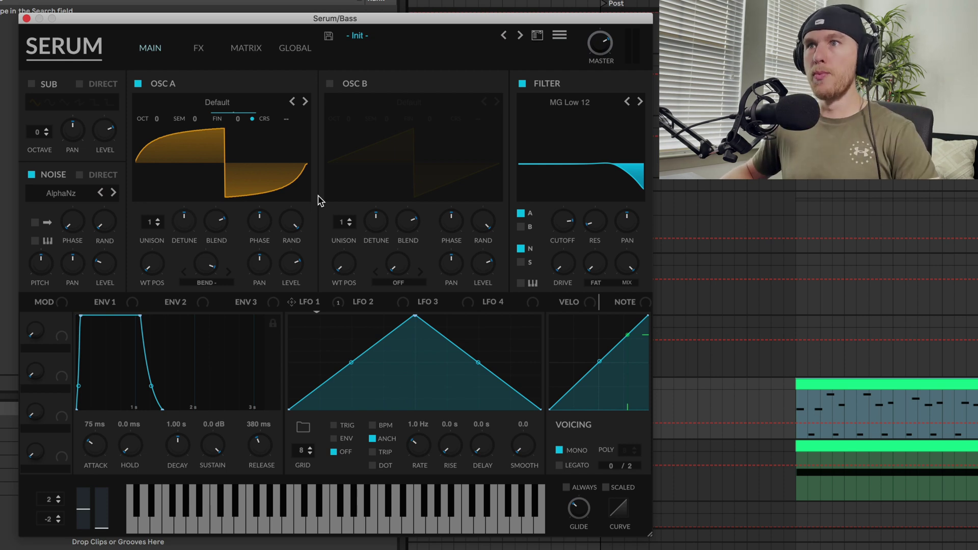
pyautogui.press('space')
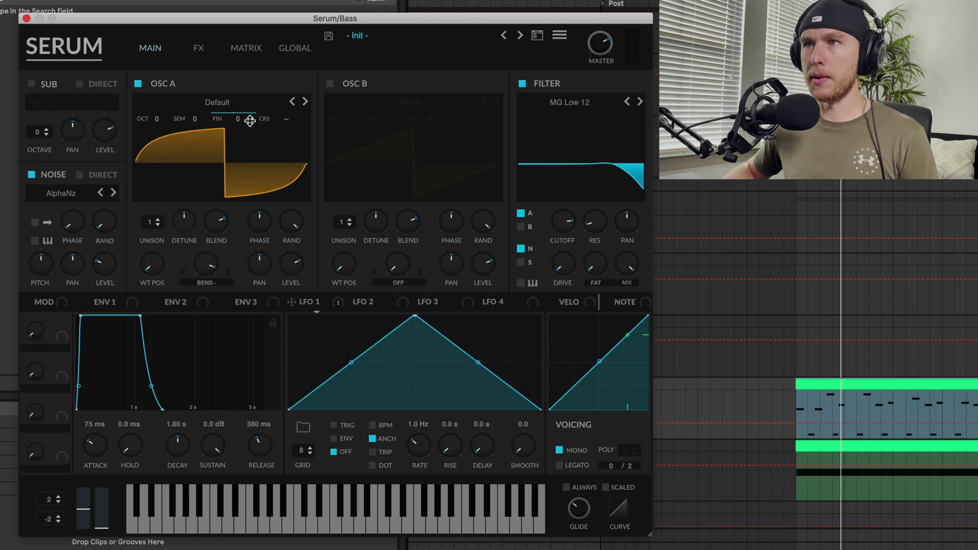
# Reduce LFO 1's modulation depth on oscillator A's fine tuning to about 19 and set the LFO rate to 0.7 Hz
pyautogui.moveTo(250, 121); pyautogui.dragTo(253, 165)
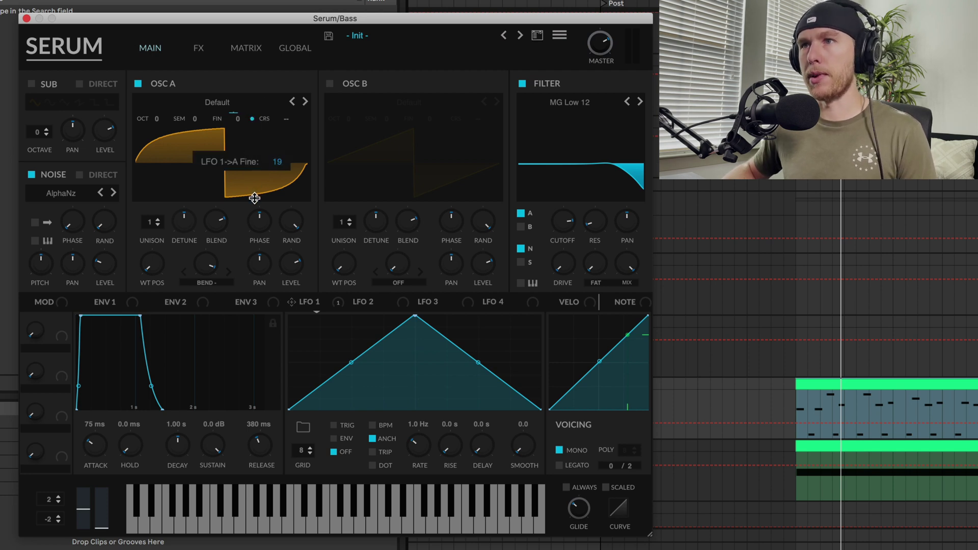
pyautogui.moveTo(254, 201); pyautogui.dragTo(254, 203)
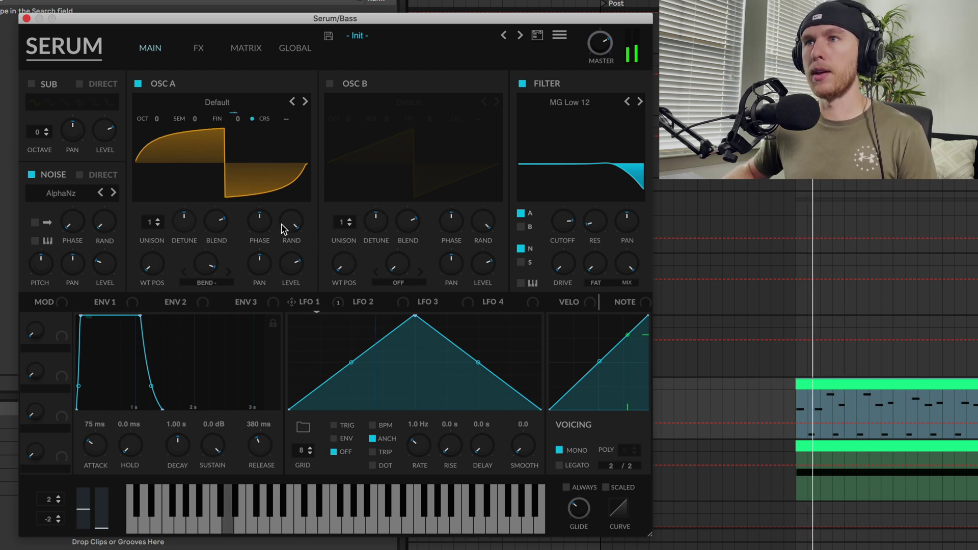
pyautogui.moveTo(415, 445); pyautogui.dragTo(416, 457)
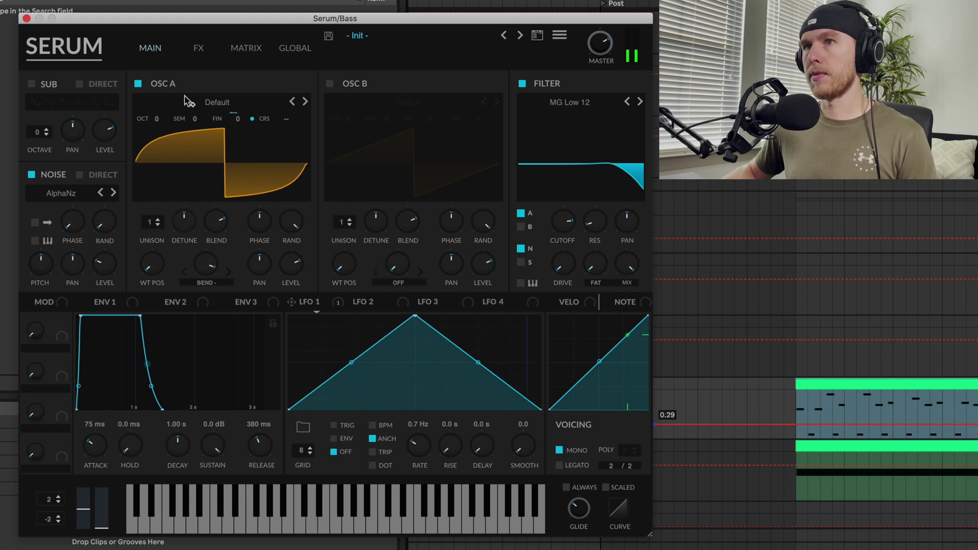
# Add Tube distortion with increased drive, and change the EQ's low band to a boosted peak shape
pyautogui.click(199, 48)
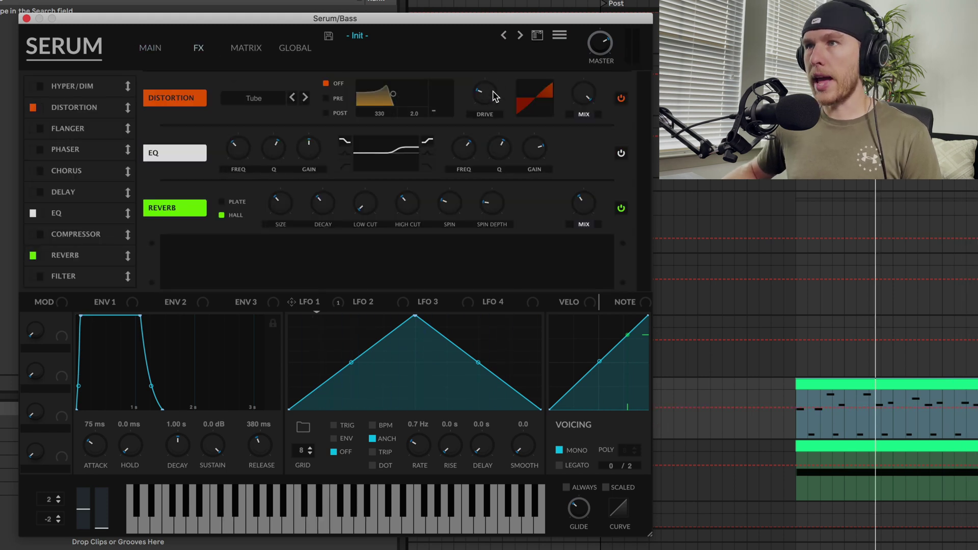
pyautogui.moveTo(494, 96); pyautogui.dragTo(498, 83)
pyautogui.click(345, 153)
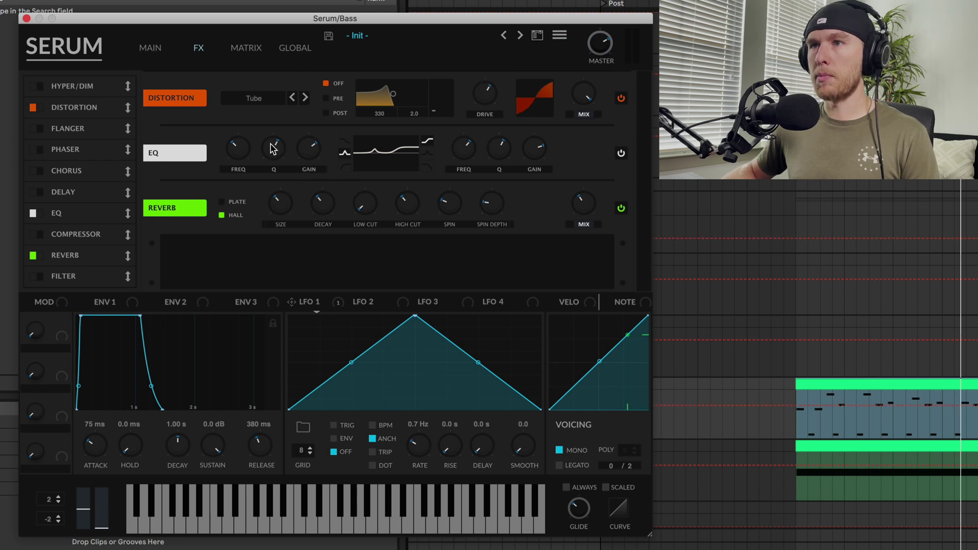
pyautogui.moveTo(273, 151); pyautogui.dragTo(250, 148)
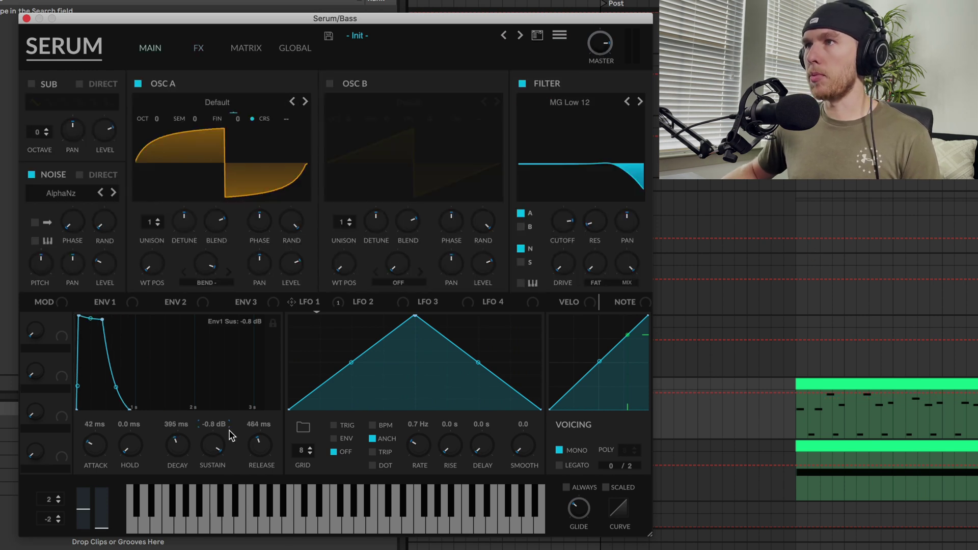
# Lower Envelope 1's sustain to -6.1 dB while auditioning the bass
pyautogui.moveTo(213, 442); pyautogui.dragTo(211, 485)
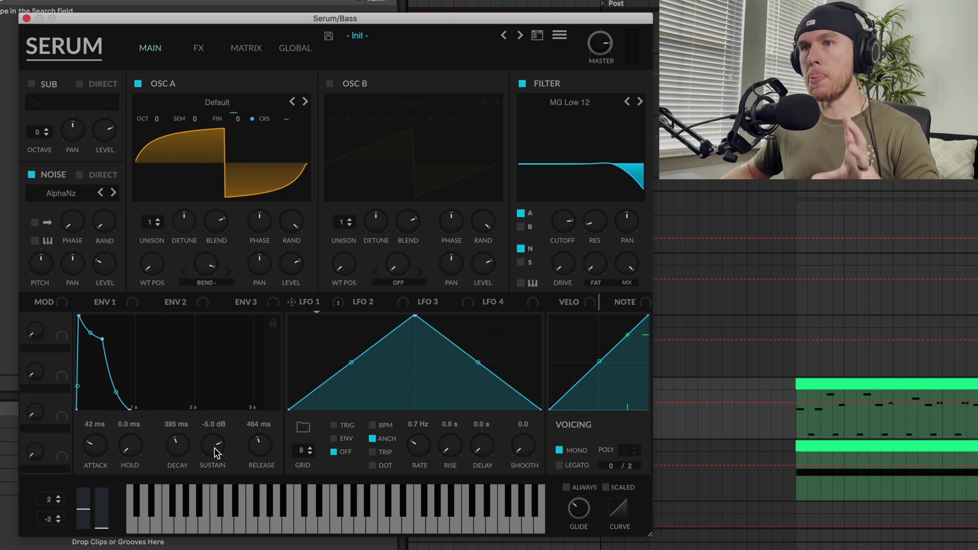
pyautogui.press('space')
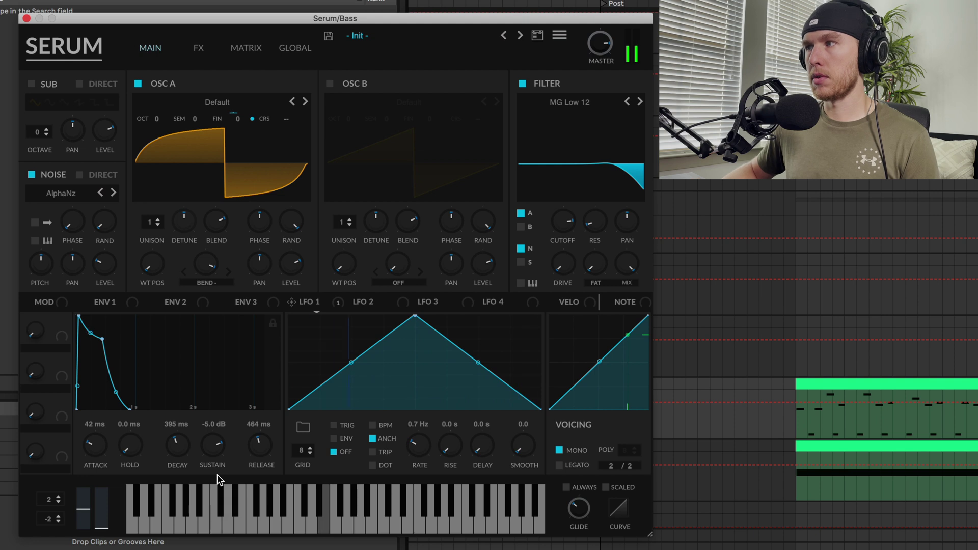
pyautogui.moveTo(218, 443)
pyautogui.mouseDown()
pyautogui.moveTo(218, 454)
pyautogui.moveTo(212, 447)
pyautogui.mouseUp()
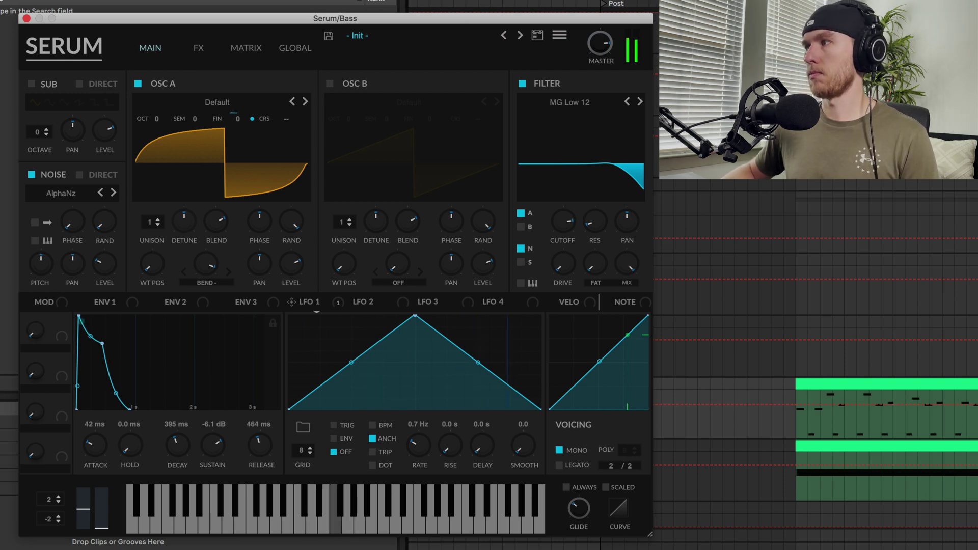
pyautogui.scroll(-5, 816, 357)
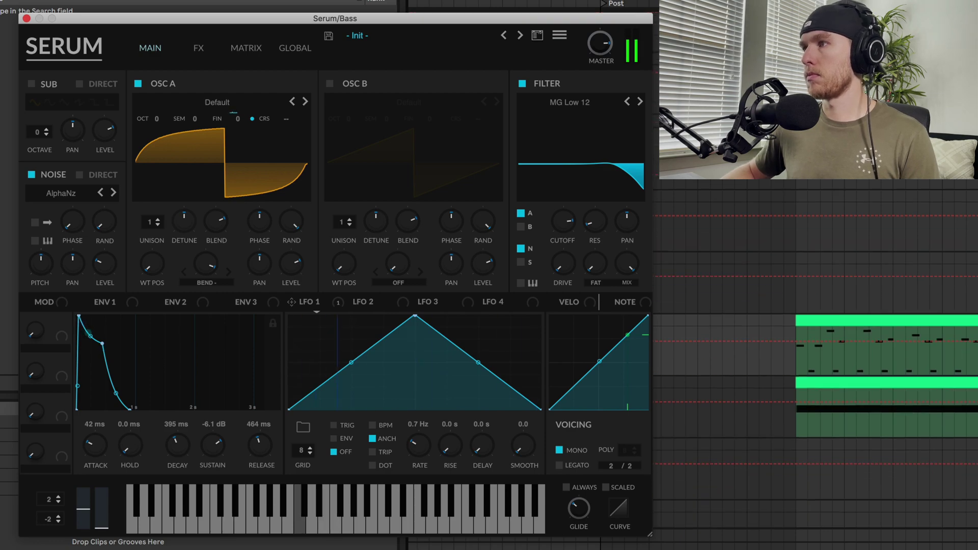
pyautogui.scroll(-2, 739, 241)
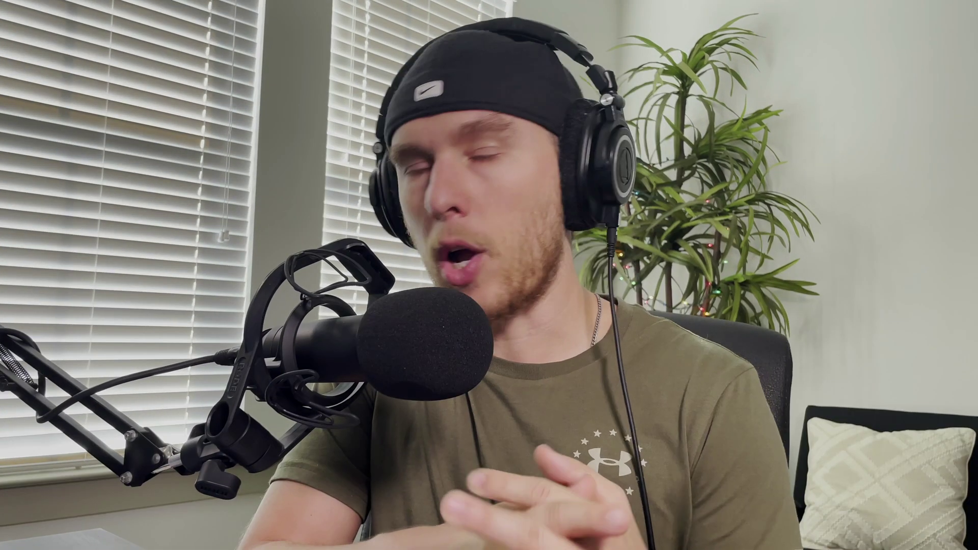